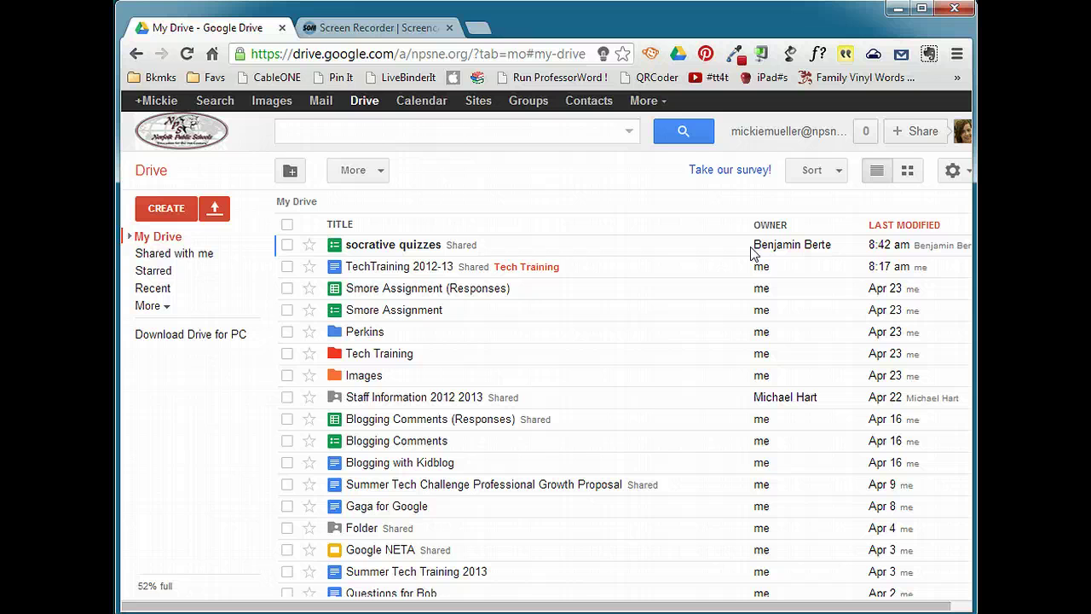
Create a new form titled "Assignment Collection" with the Default theme
click(170, 209)
click(198, 406)
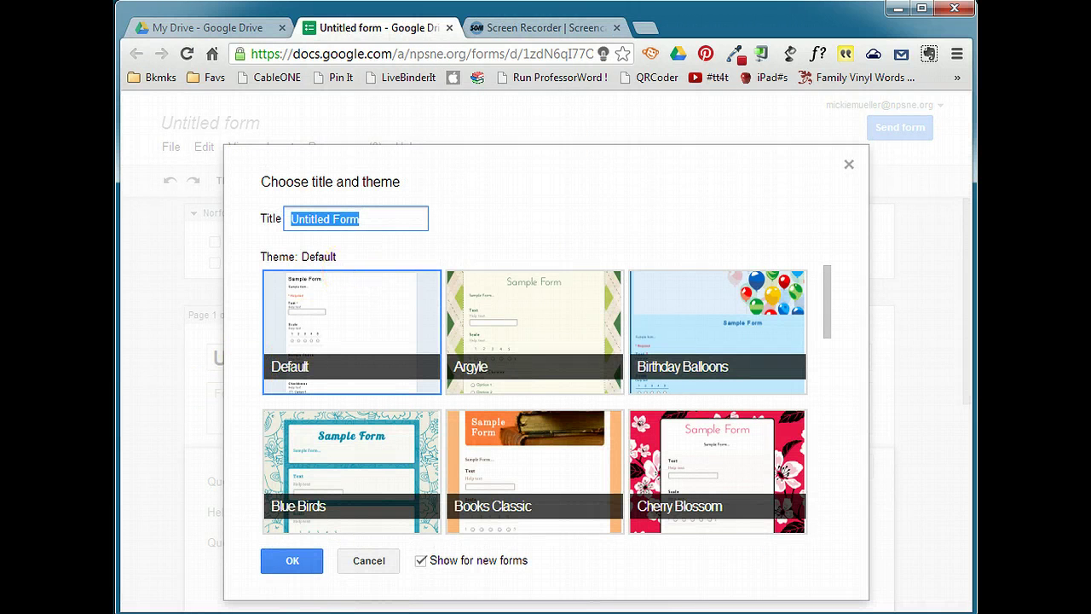
text(Assignment Collection)
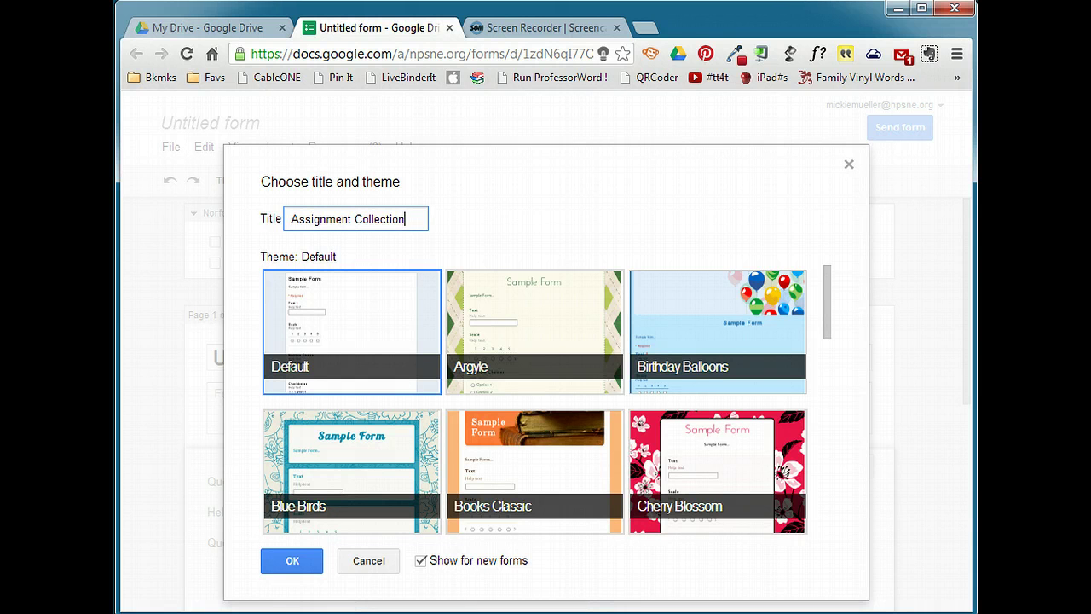
click(292, 562)
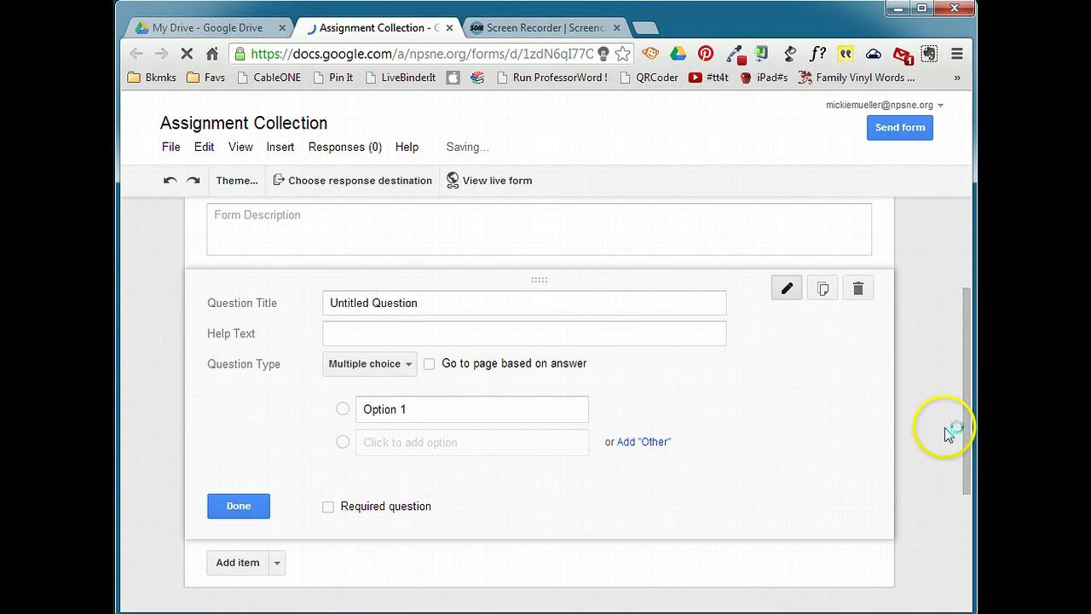
Require a Norfolk Public Schools login to view the form and automatically collect each respondent's username
drag(965, 425, 968, 268)
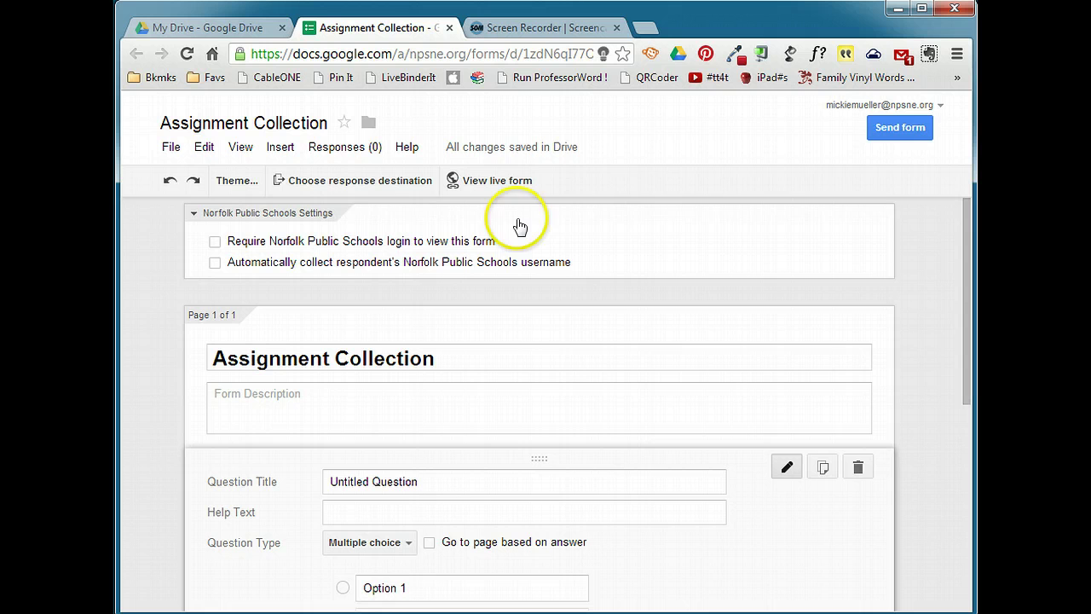
click(215, 242)
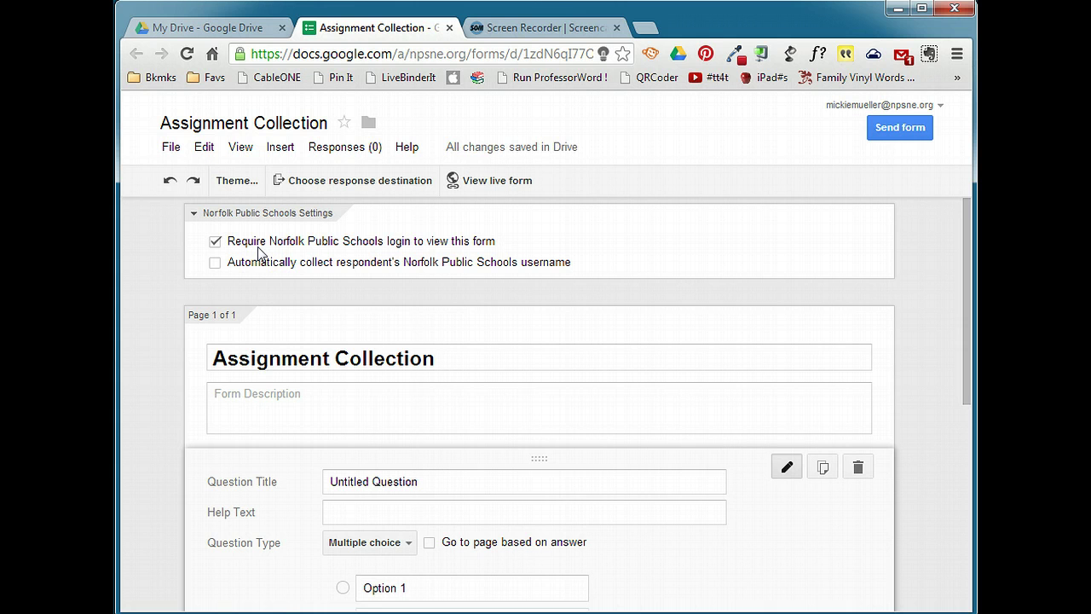
click(215, 262)
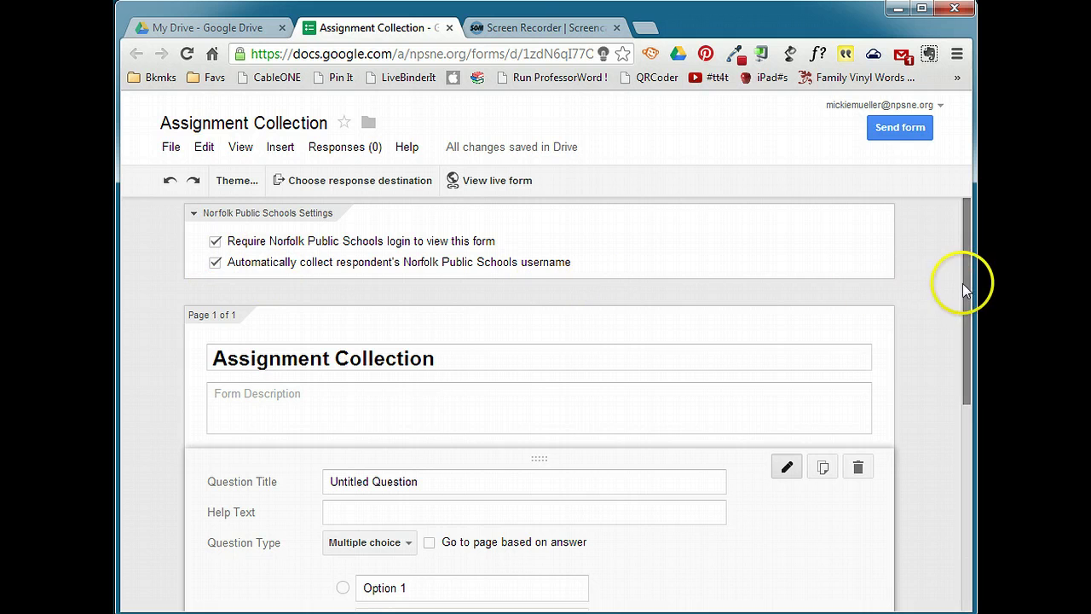
Title the first question "Assignment URL", add help text "Copy and paste the URL or address of your assignment here." and make it Paragraph text
drag(963, 283, 956, 352)
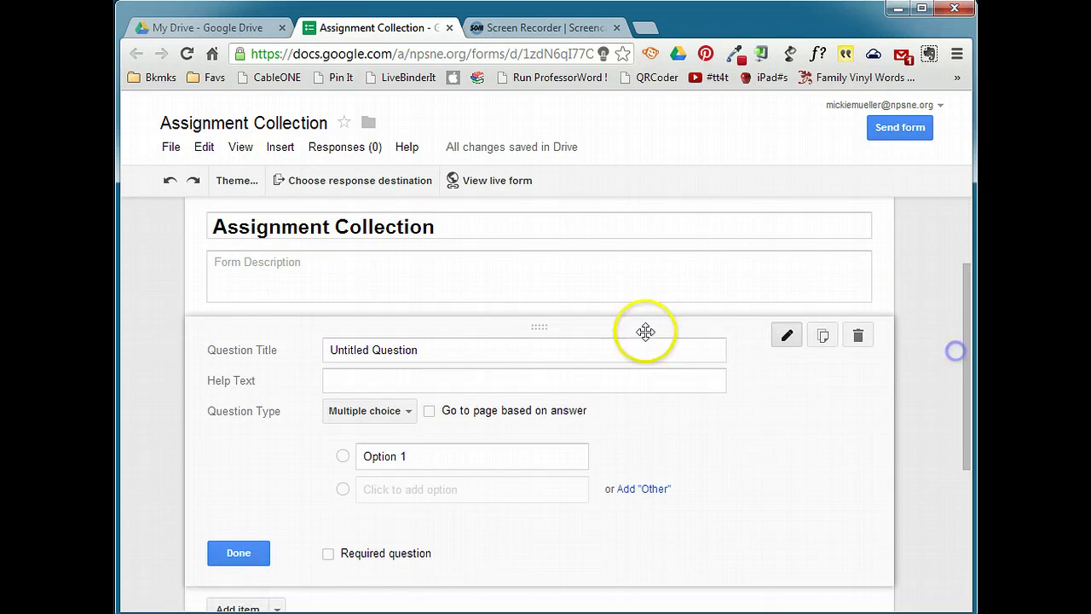
click(236, 273)
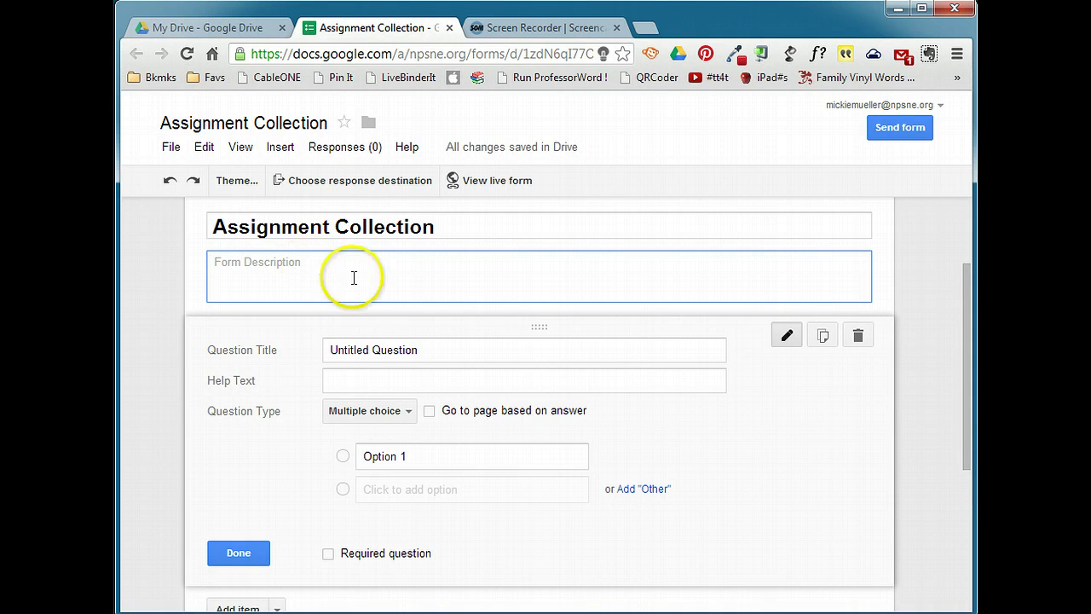
click(930, 323)
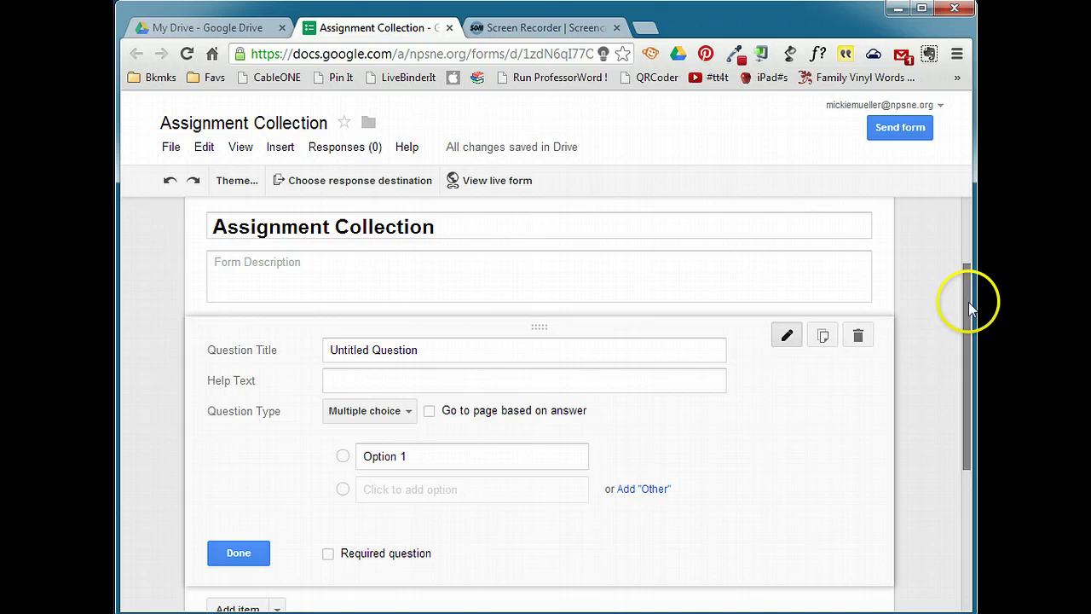
drag(965, 305, 962, 362)
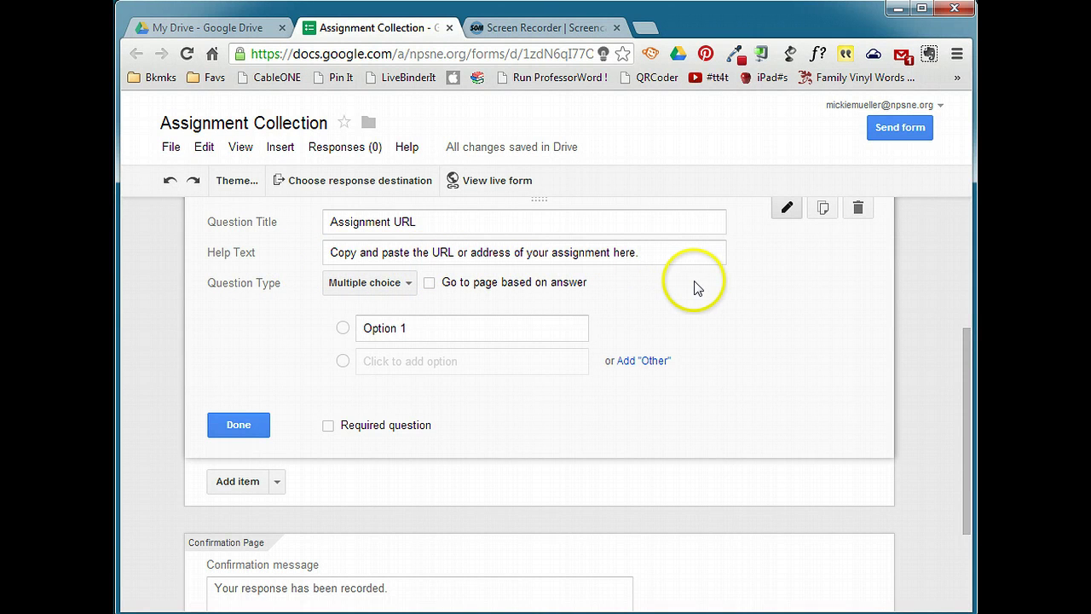
click(403, 285)
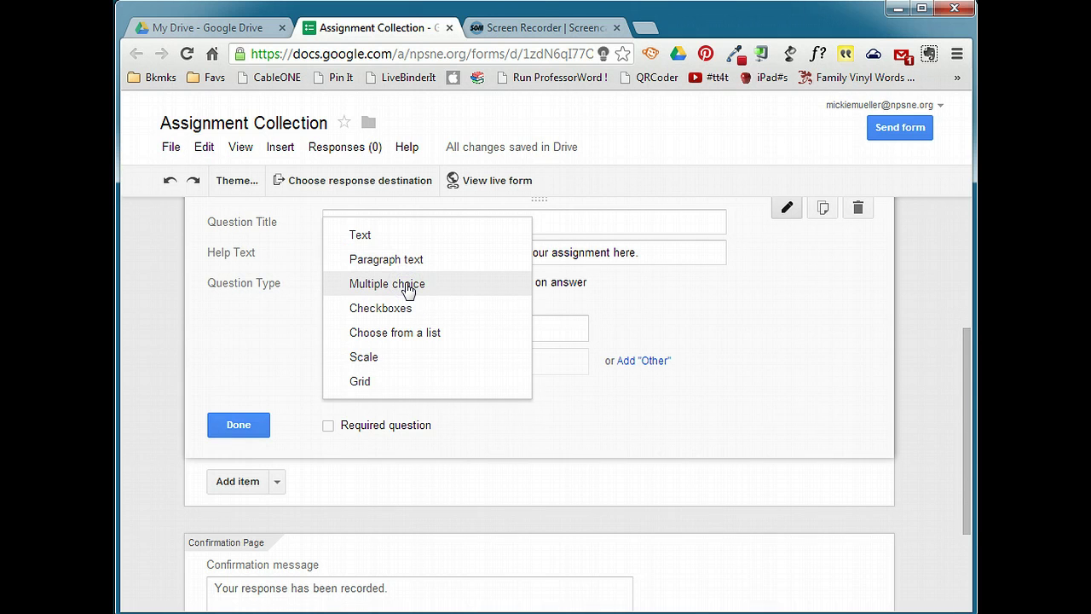
click(406, 260)
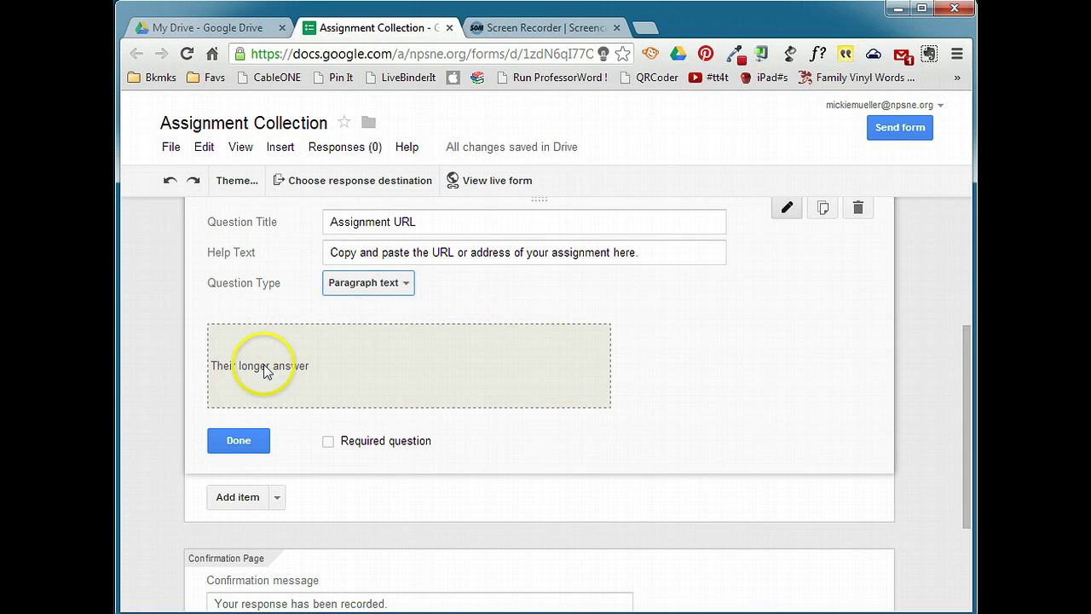
click(397, 284)
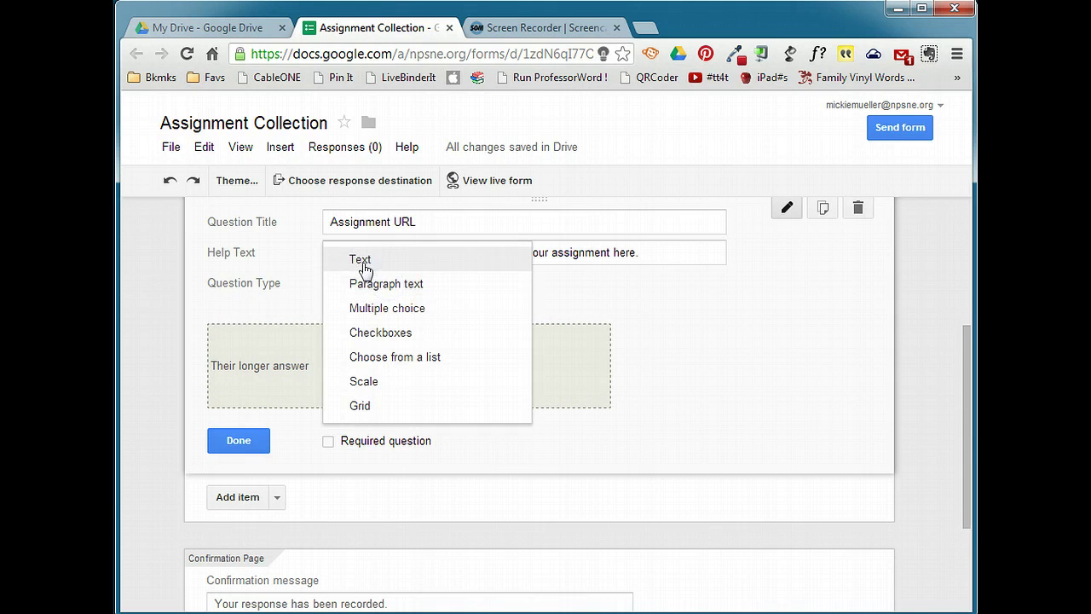
click(364, 269)
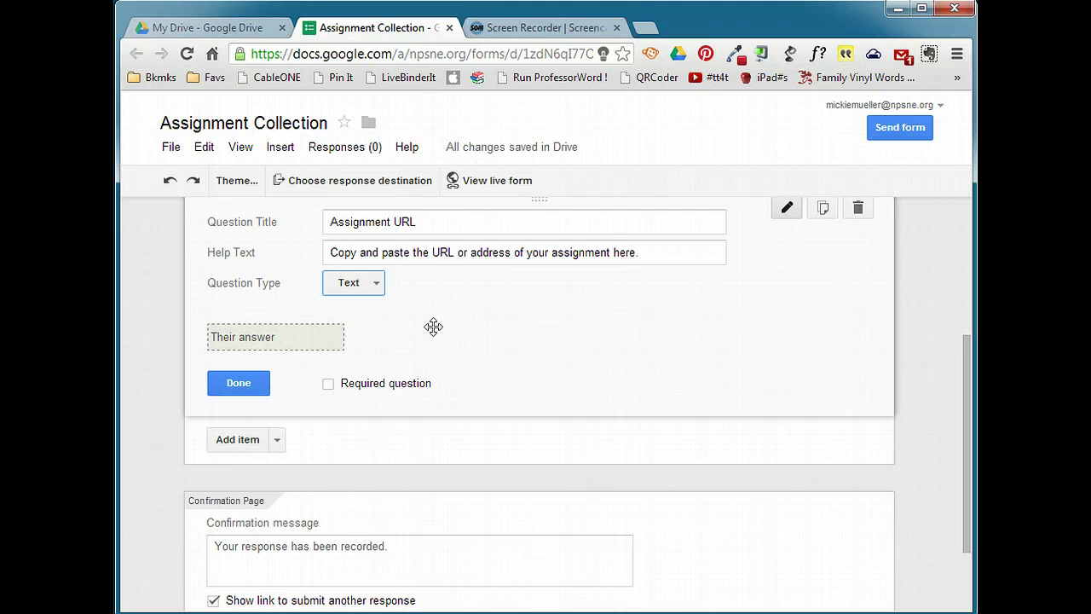
click(375, 283)
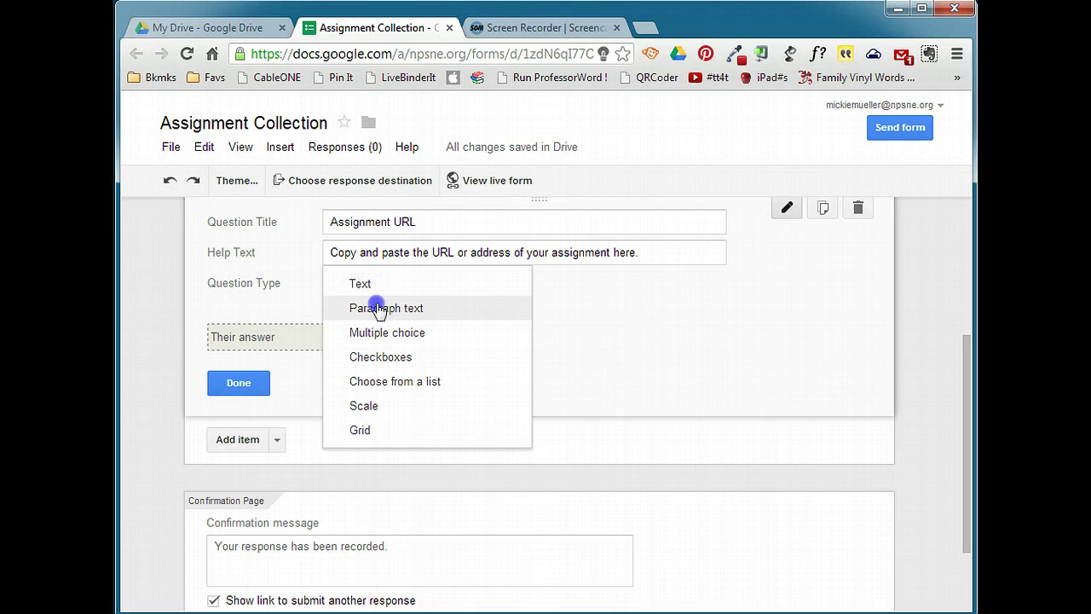
click(379, 308)
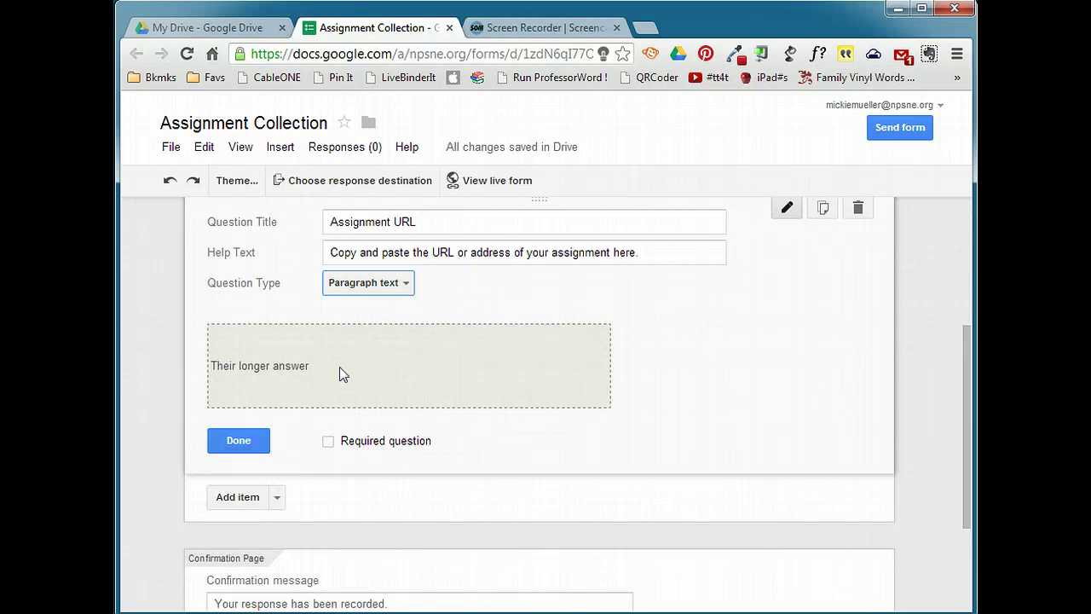
Make the Assignment URL question required and finish editing it
click(397, 414)
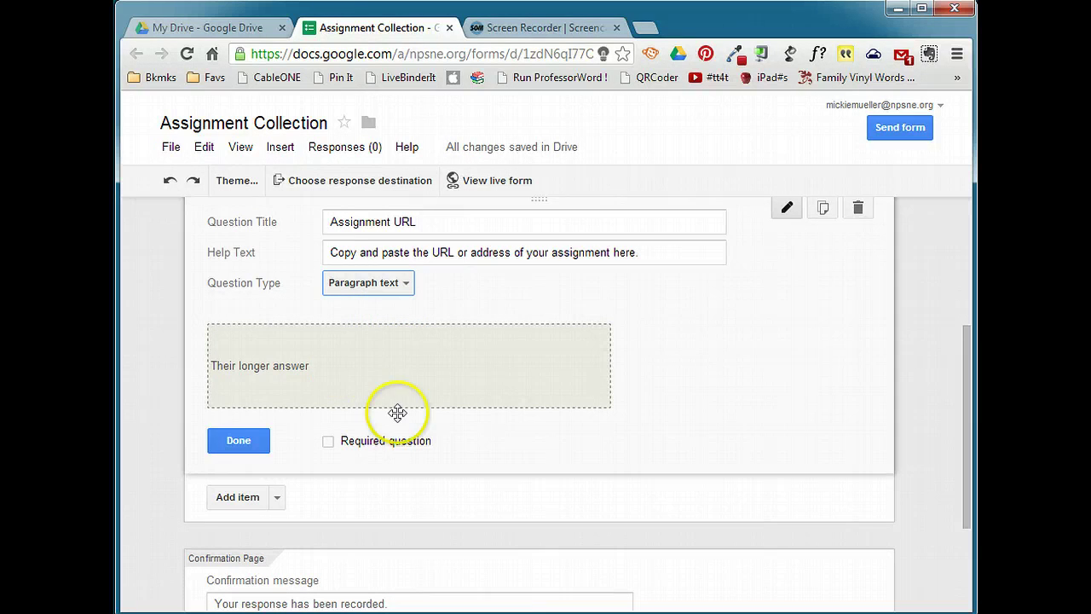
click(329, 443)
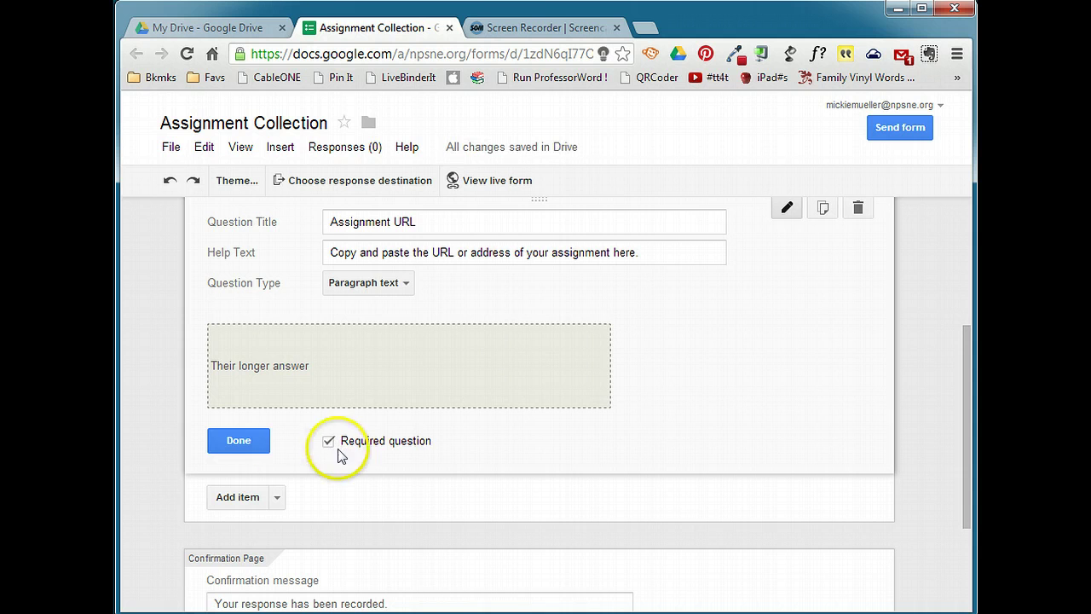
click(238, 441)
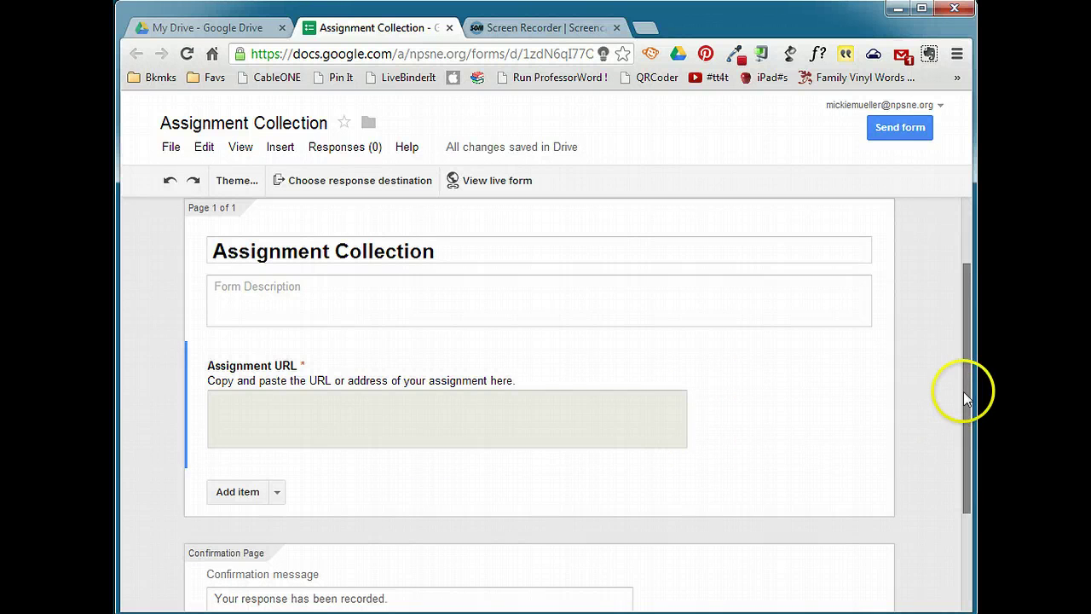
Add a required "Choose from a list" question titled "Class Period" with the options 1, 2, 4, 6 and 7
drag(969, 391, 951, 475)
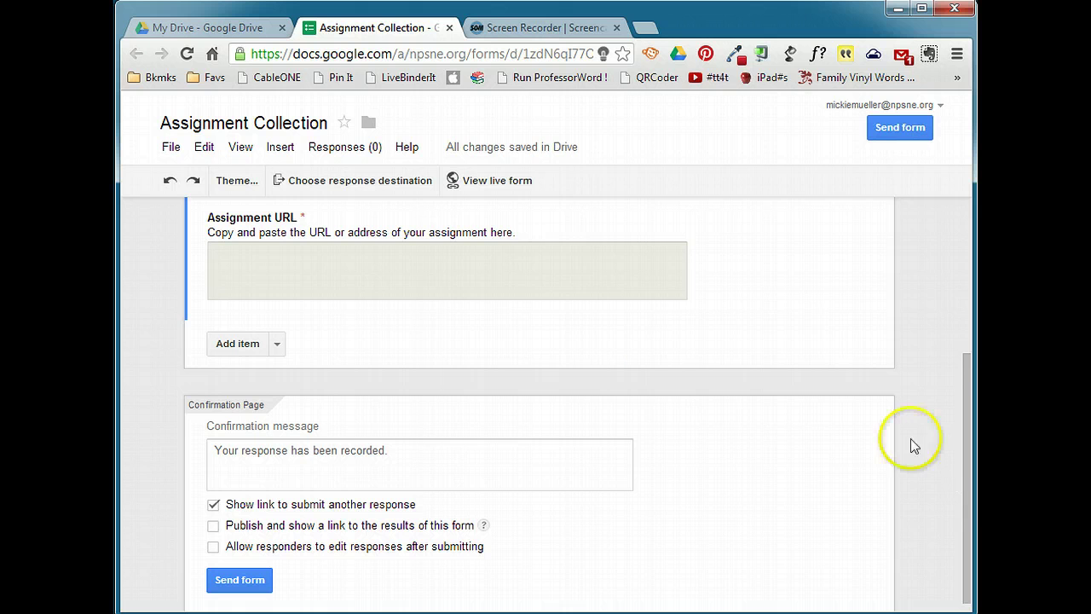
click(277, 344)
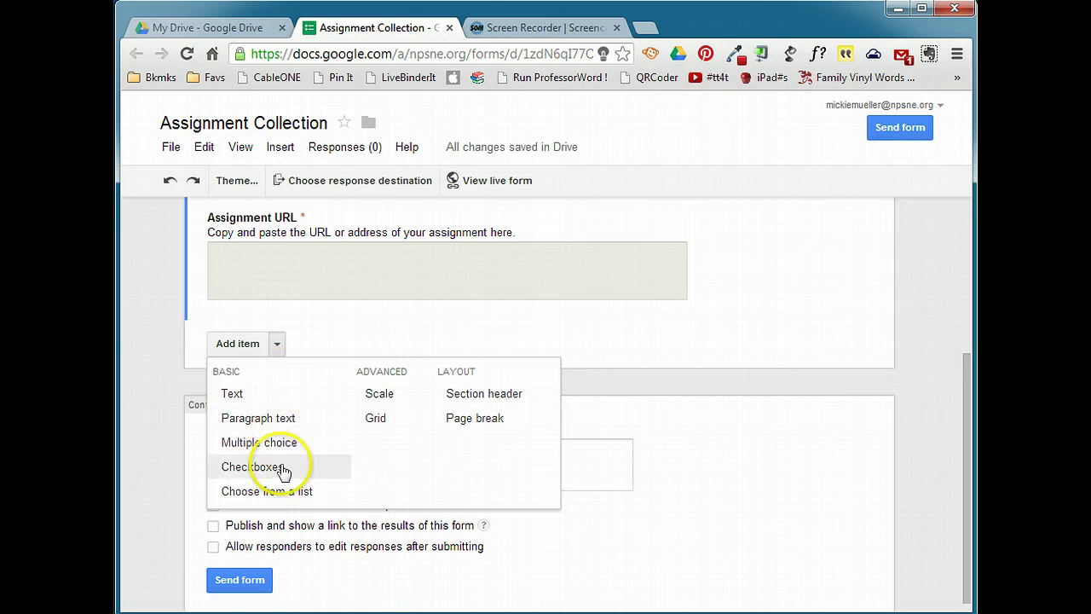
click(286, 488)
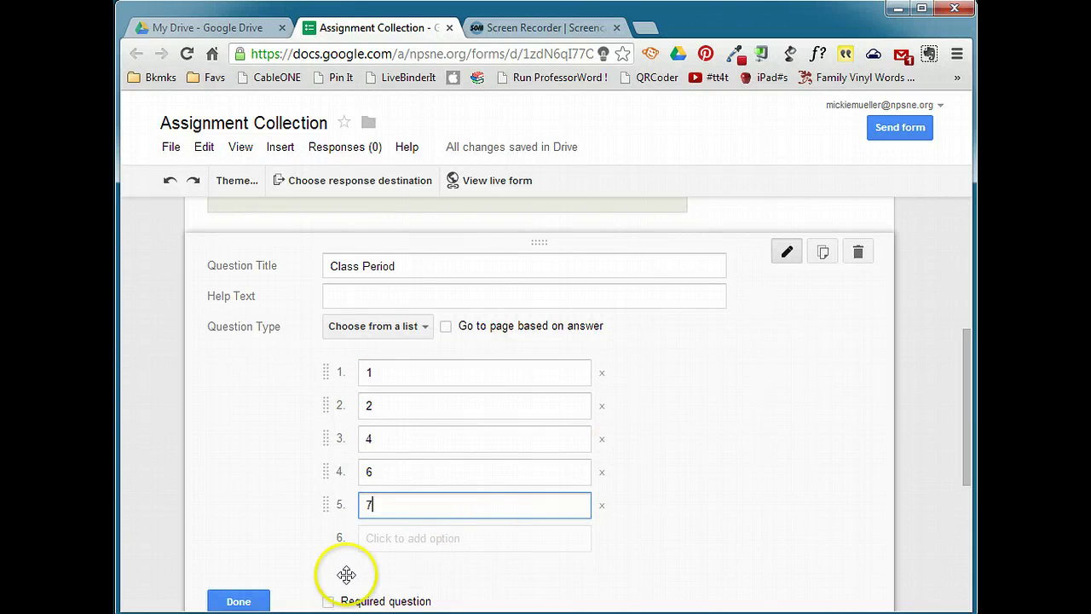
click(328, 601)
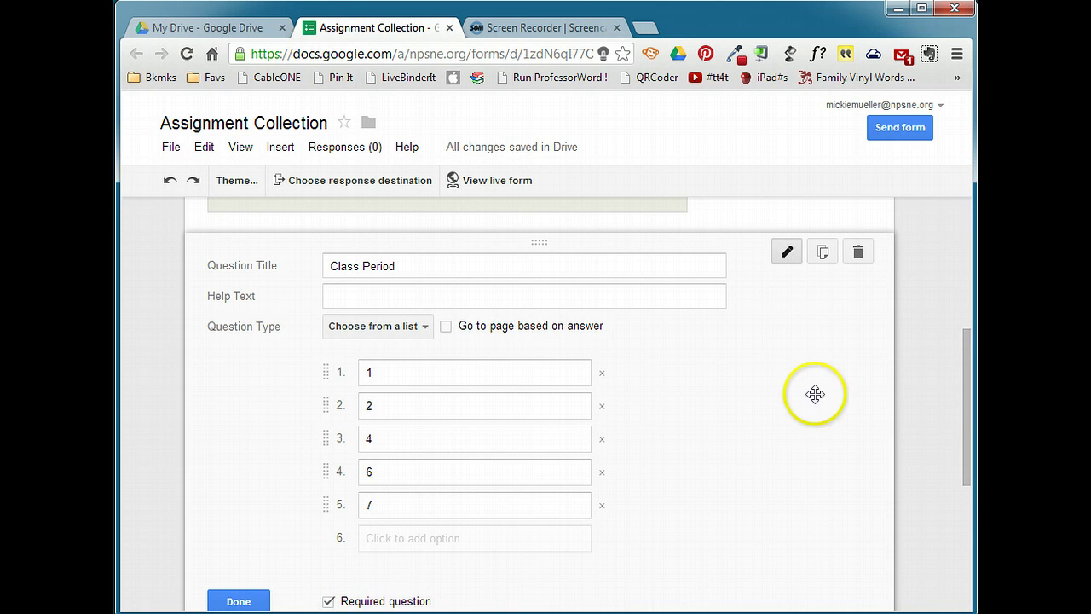
click(239, 602)
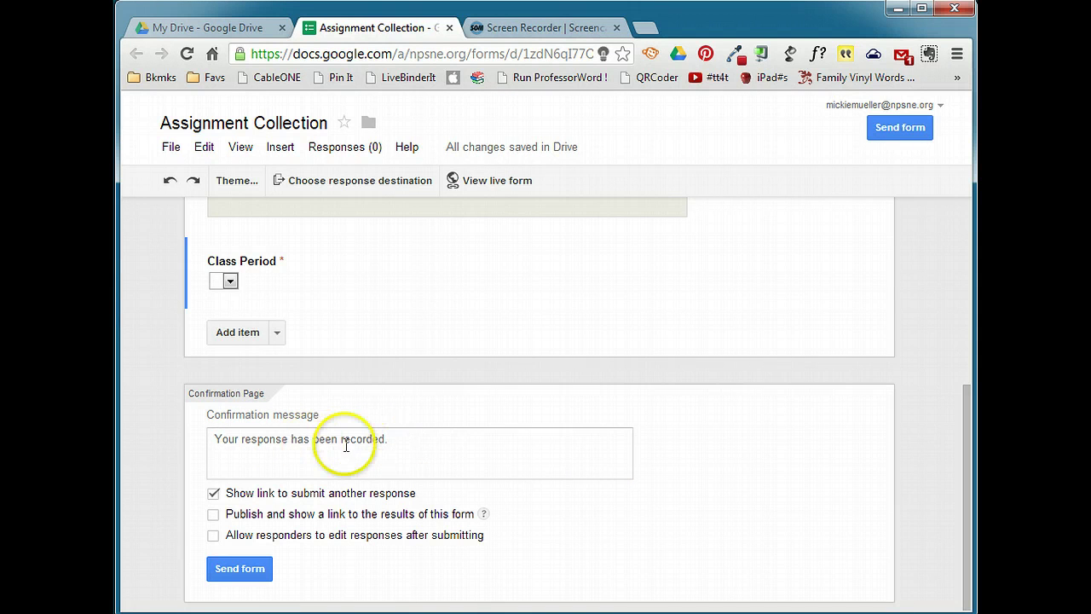
Turn off the link to submit another response and send responses to a new spreadsheet named "Assignment Collection (Responses)"
click(213, 496)
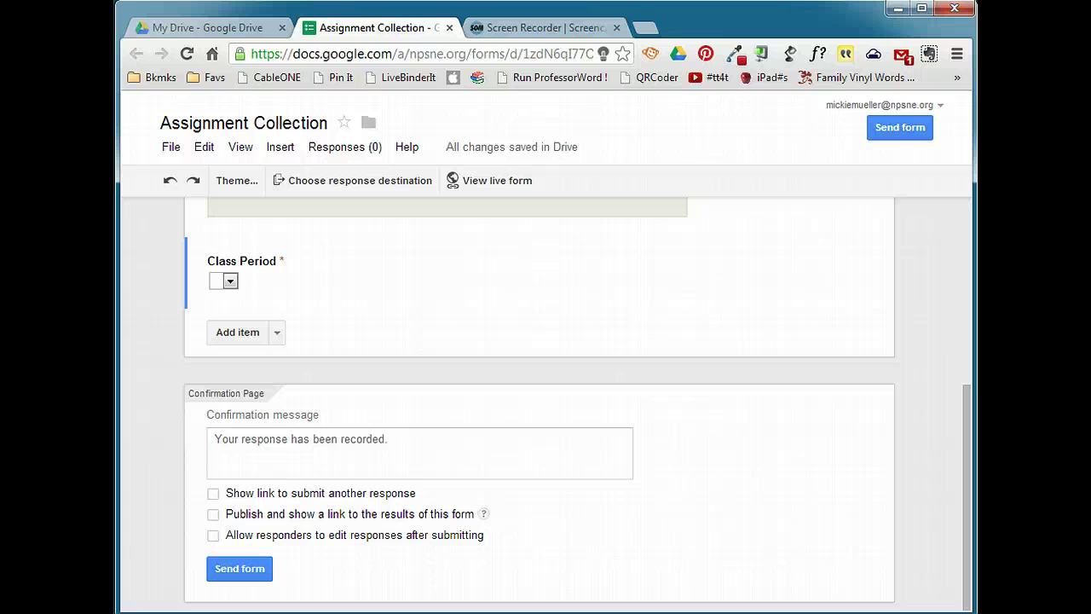
click(375, 182)
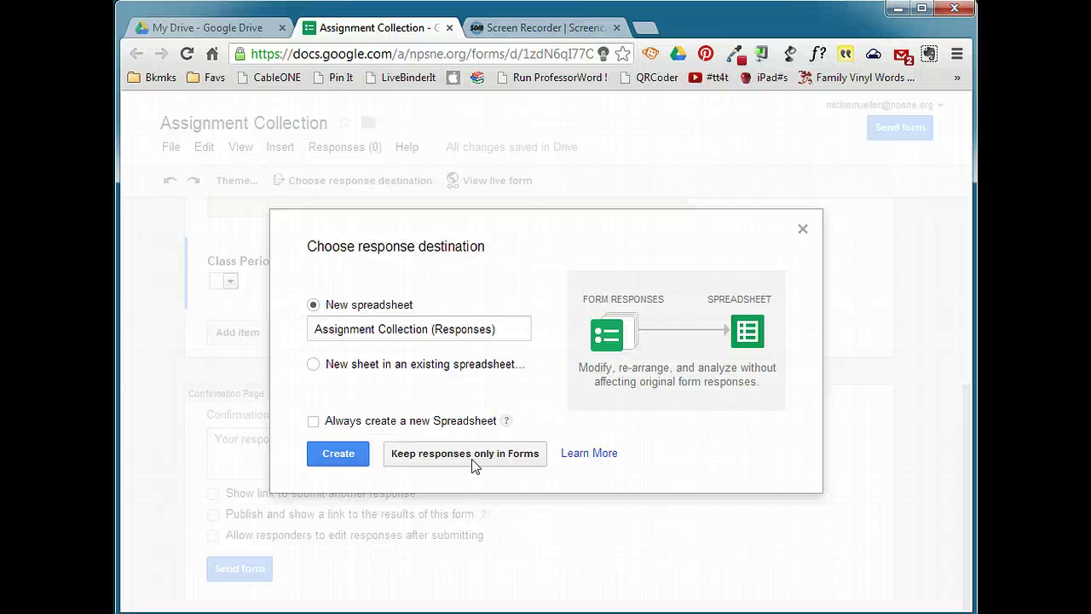
click(350, 456)
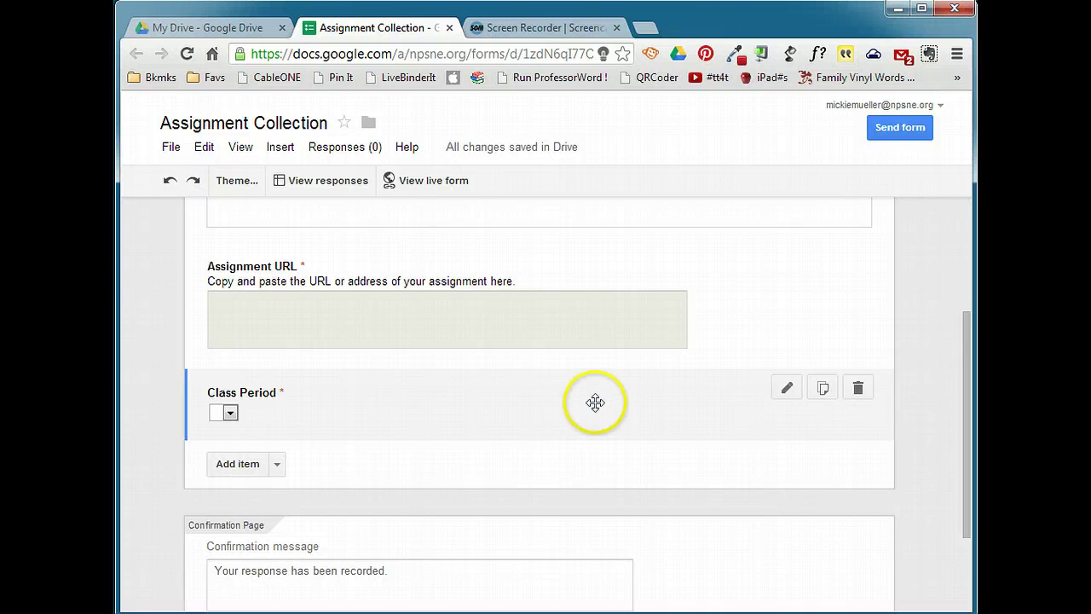
View the form's share link and embed code, and email the form to the student's address
click(890, 127)
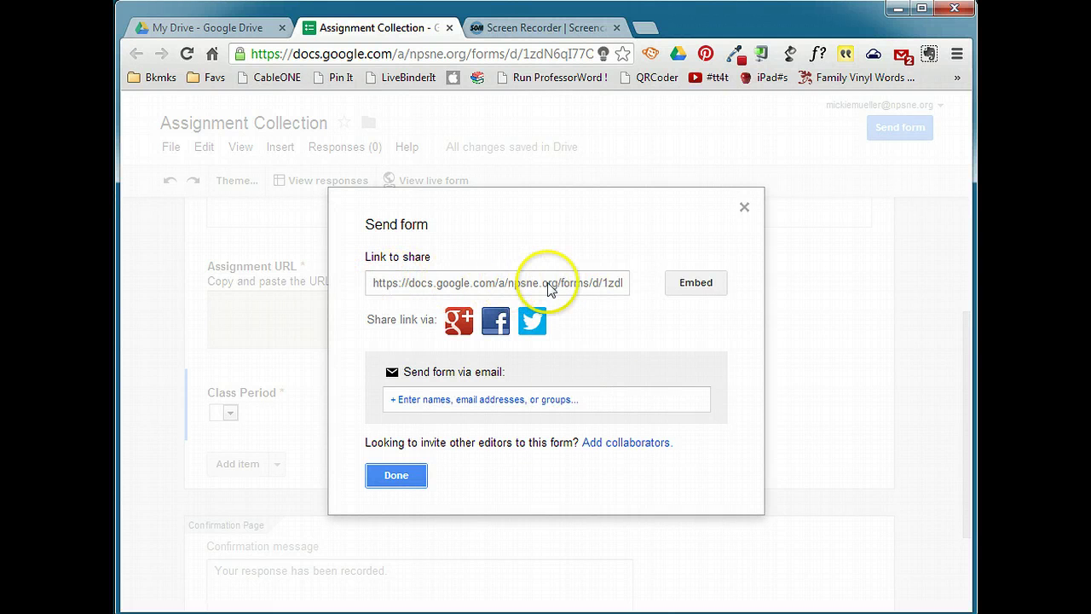
click(550, 288)
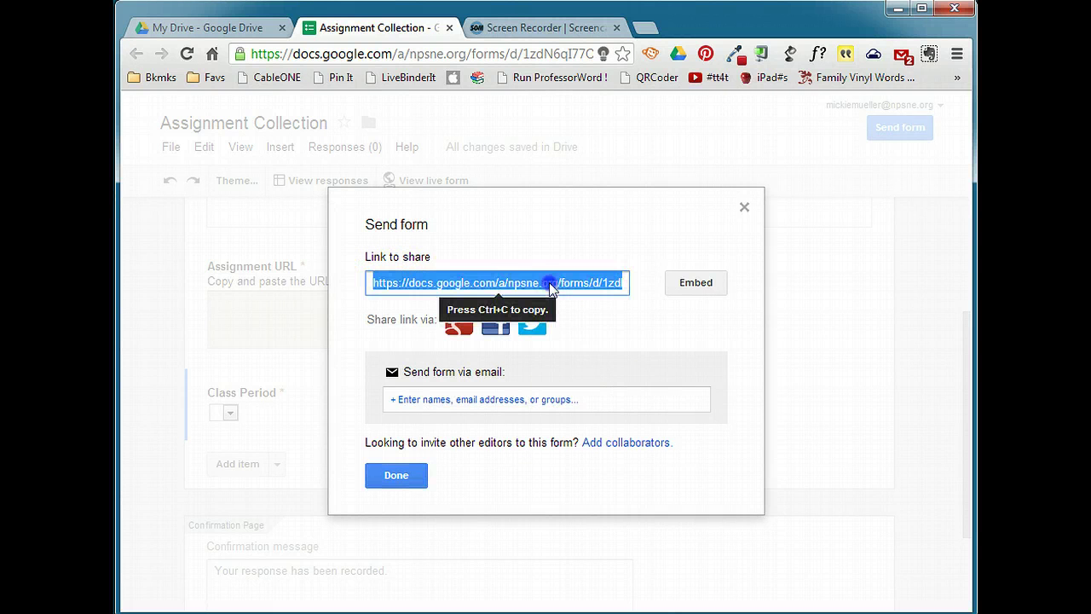
click(698, 284)
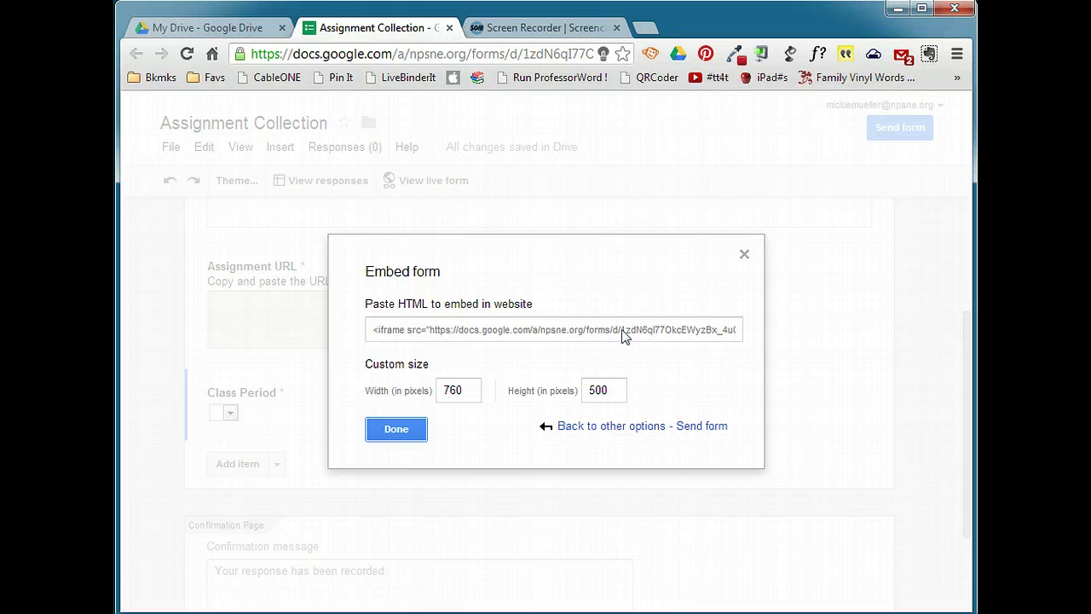
click(397, 429)
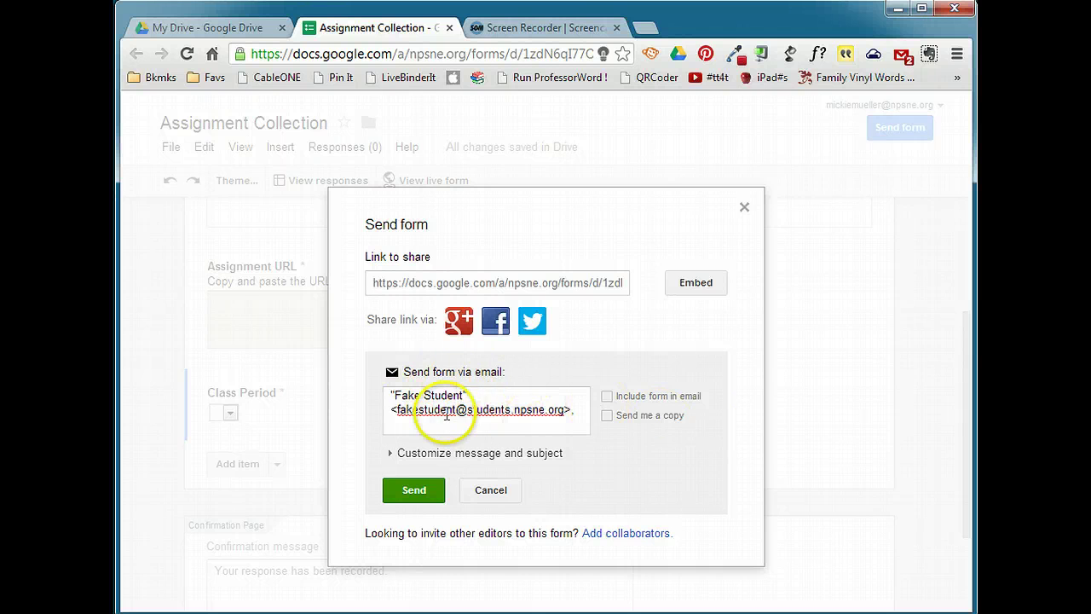
click(413, 492)
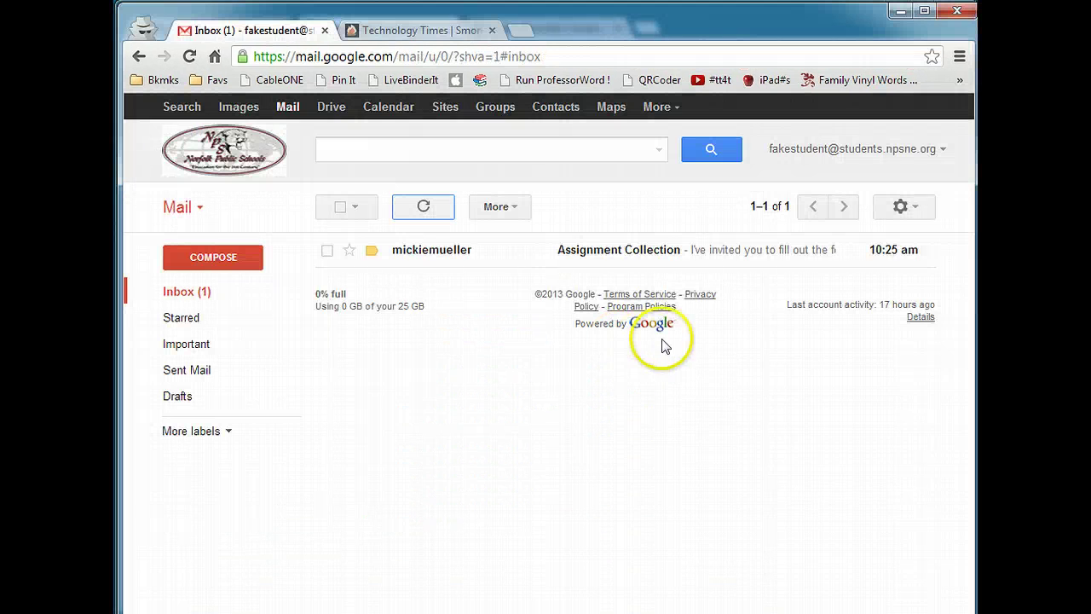
In the student's Gmail inbox, open the Assignment Collection invitation and follow its link to the form's Assignment URL answer field
click(617, 255)
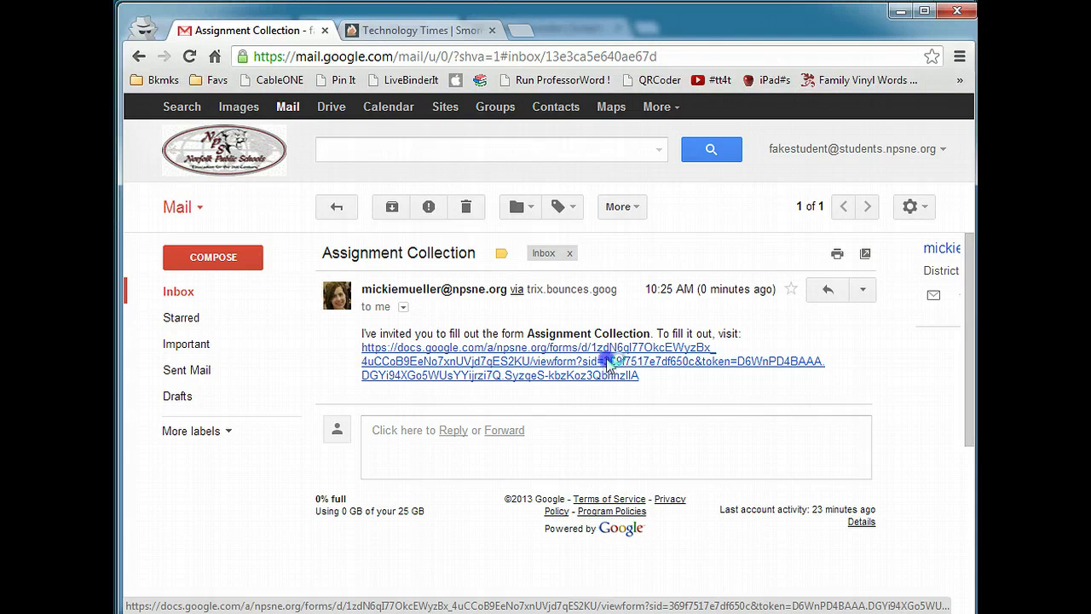
click(608, 361)
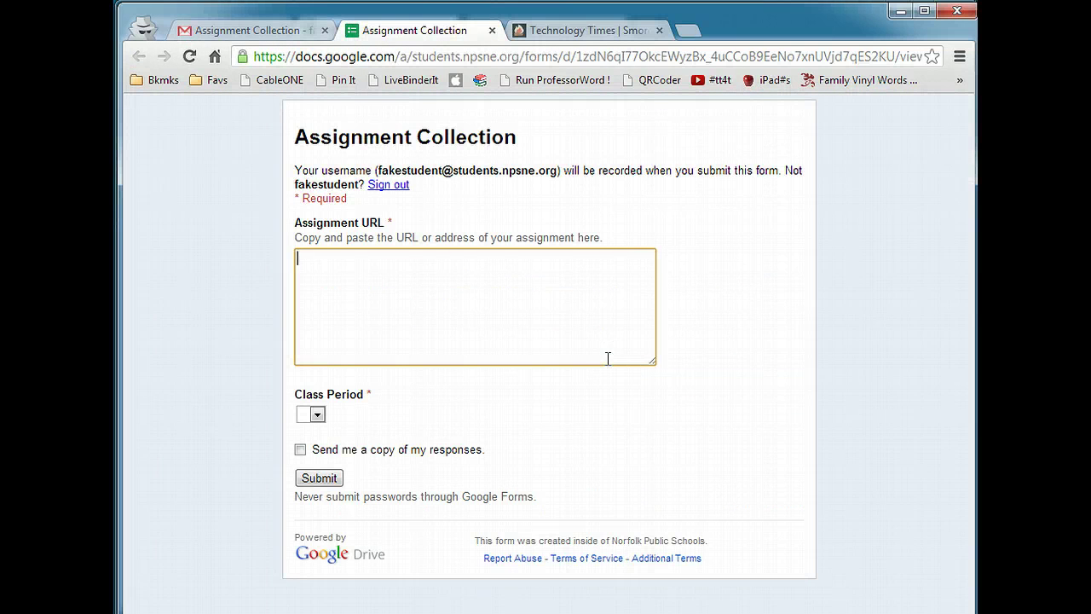
click(608, 354)
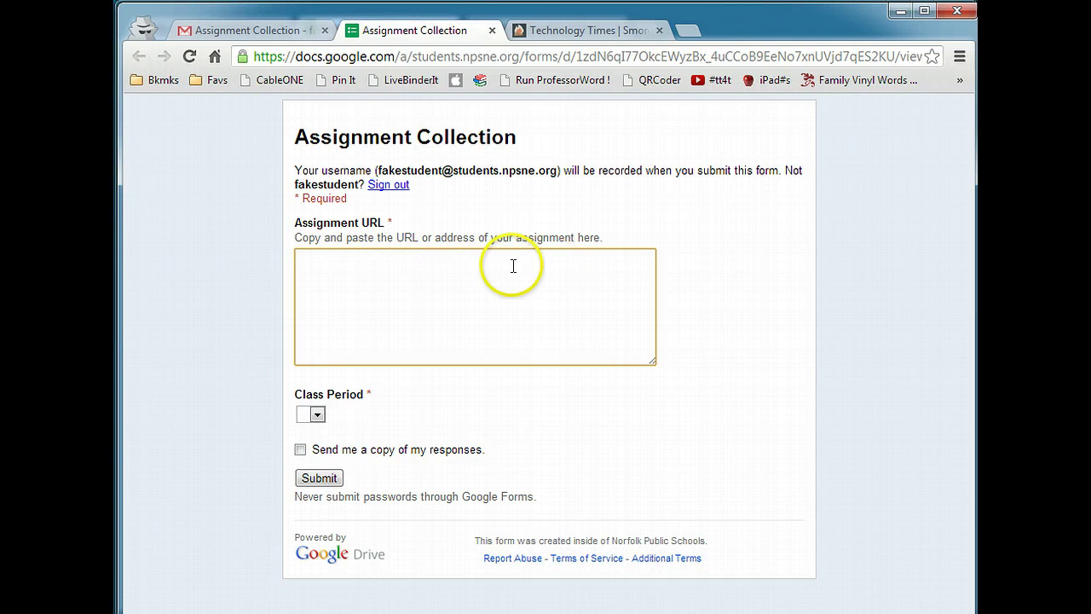
click(602, 34)
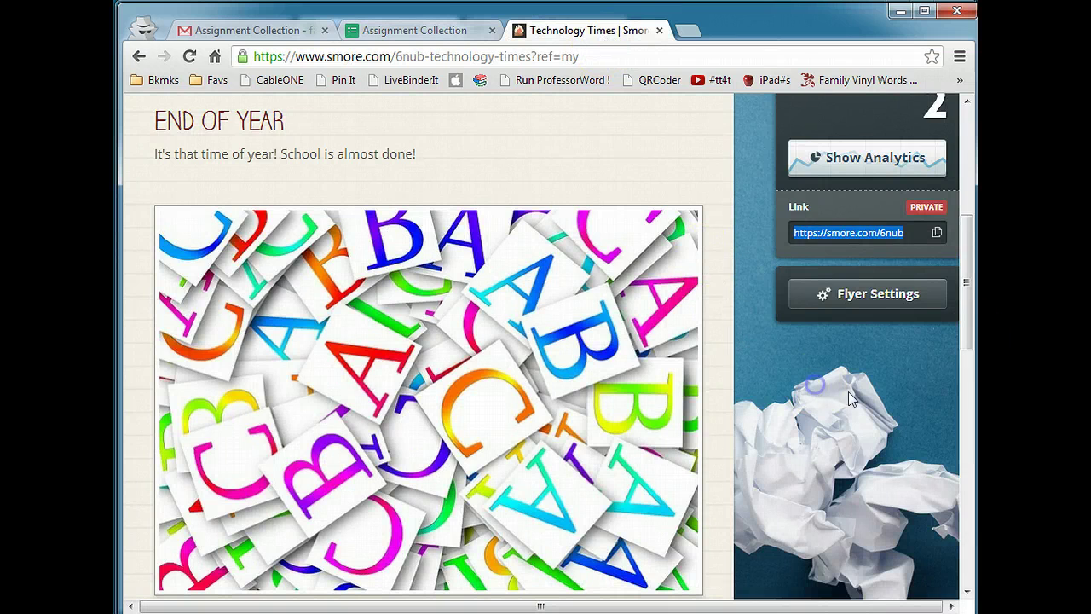
mouse_move(964, 321)
mouse_down()
mouse_move(976, 196)
mouse_move(974, 309)
mouse_up()
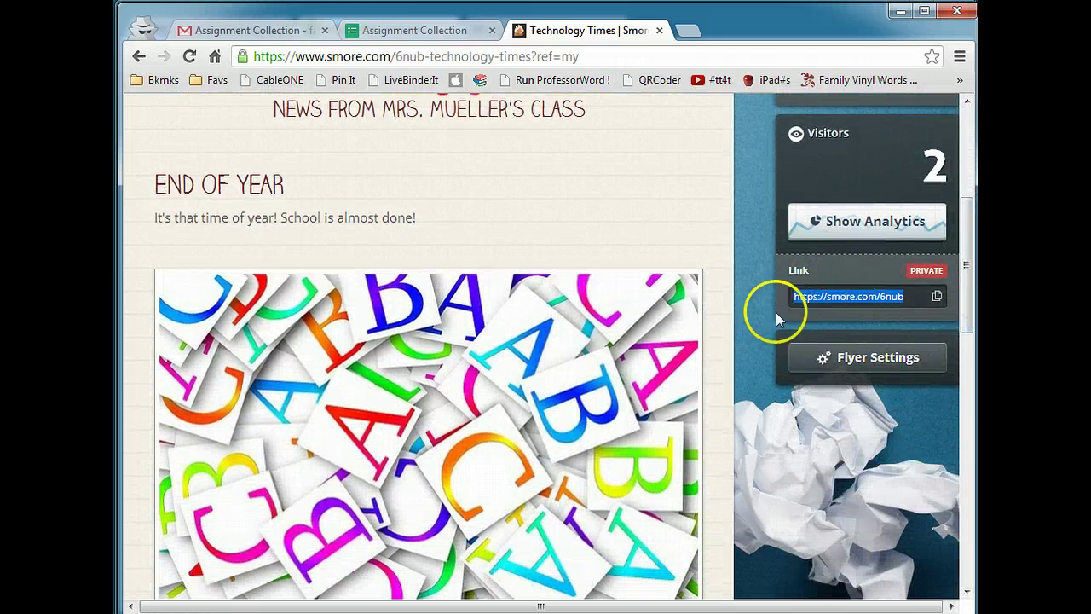
click(863, 290)
drag(901, 296, 762, 297)
key(ctrl+c)
click(414, 30)
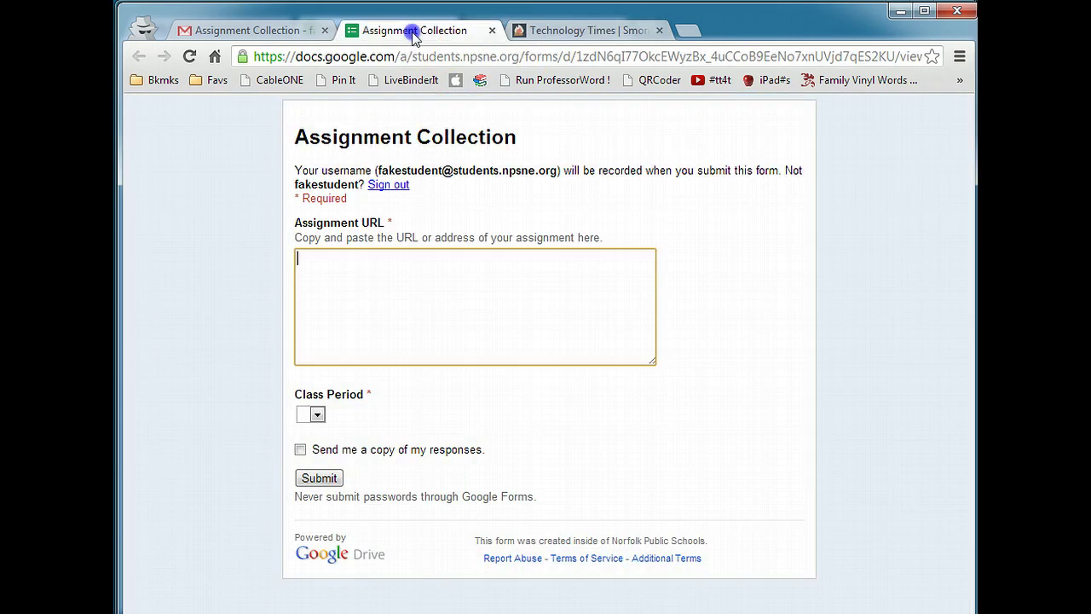
click(361, 270)
key(ctrl+v)
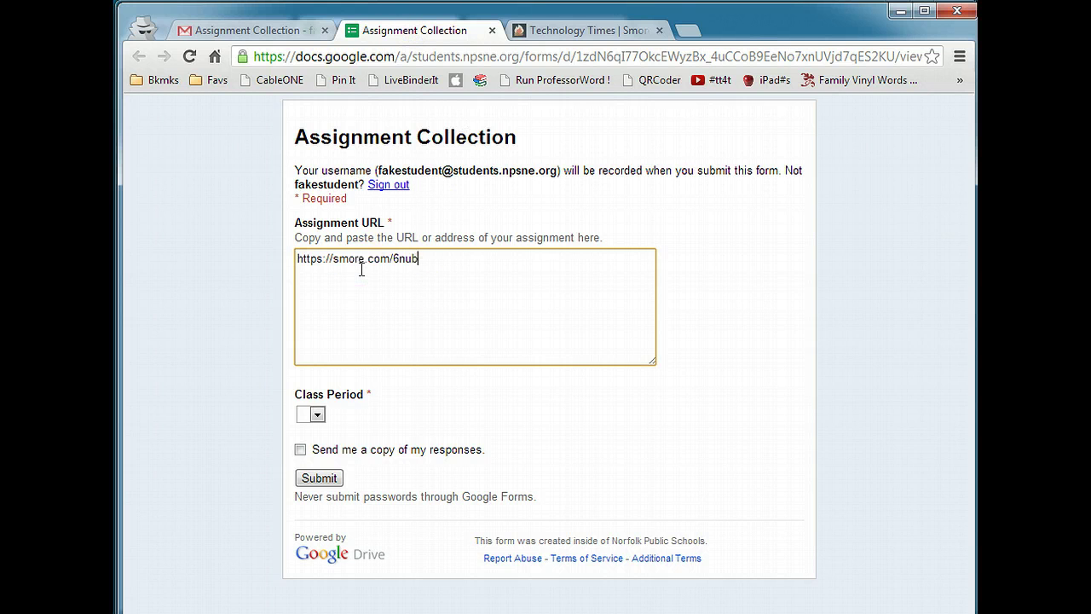
Choose 2 as the Class Period and submit the Assignment Collection form
click(316, 414)
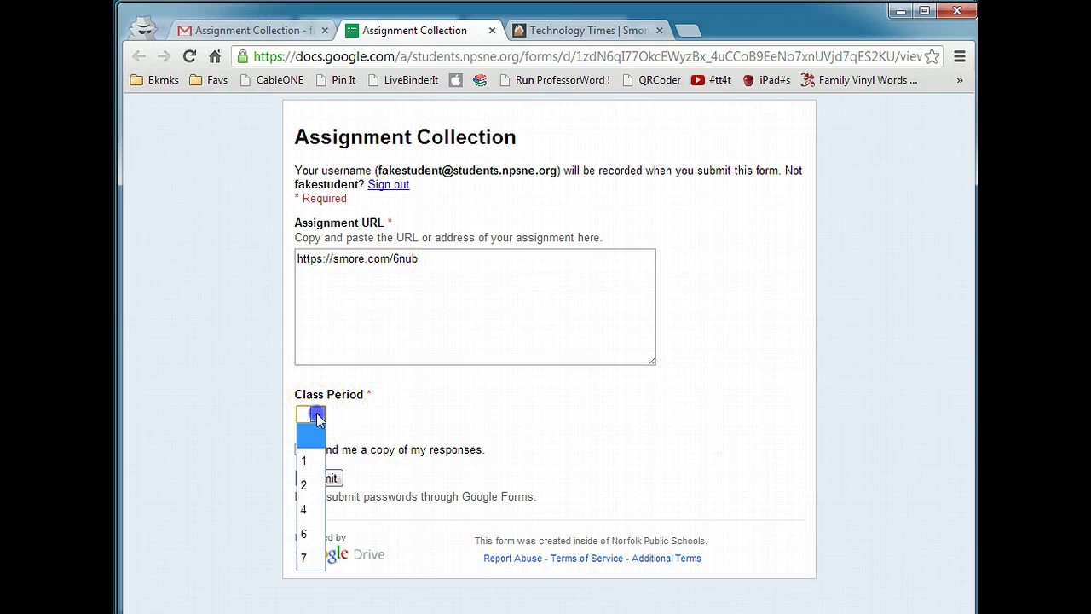
click(303, 482)
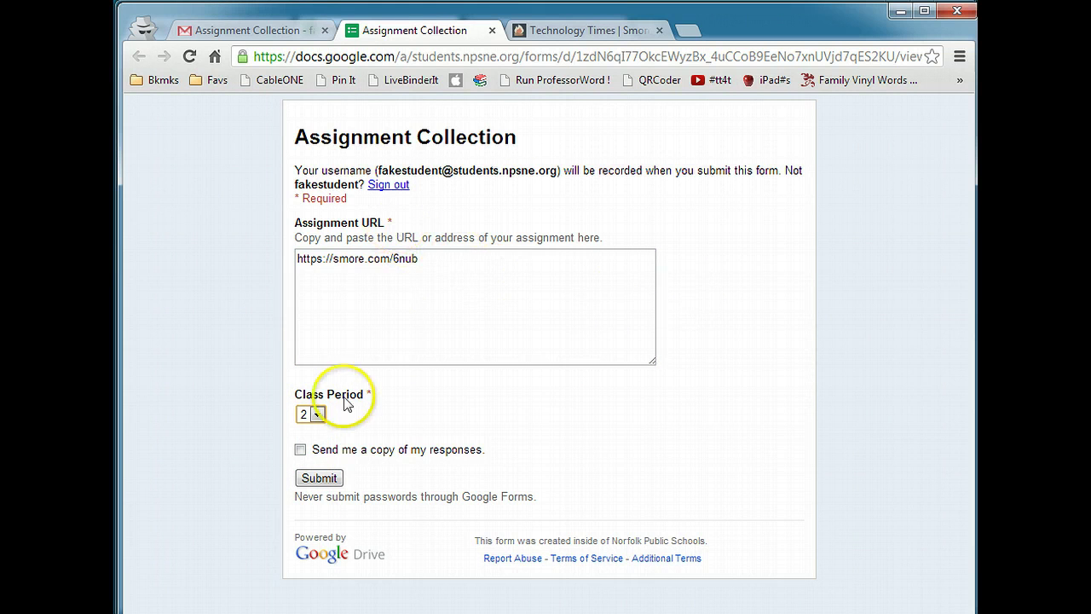
click(322, 479)
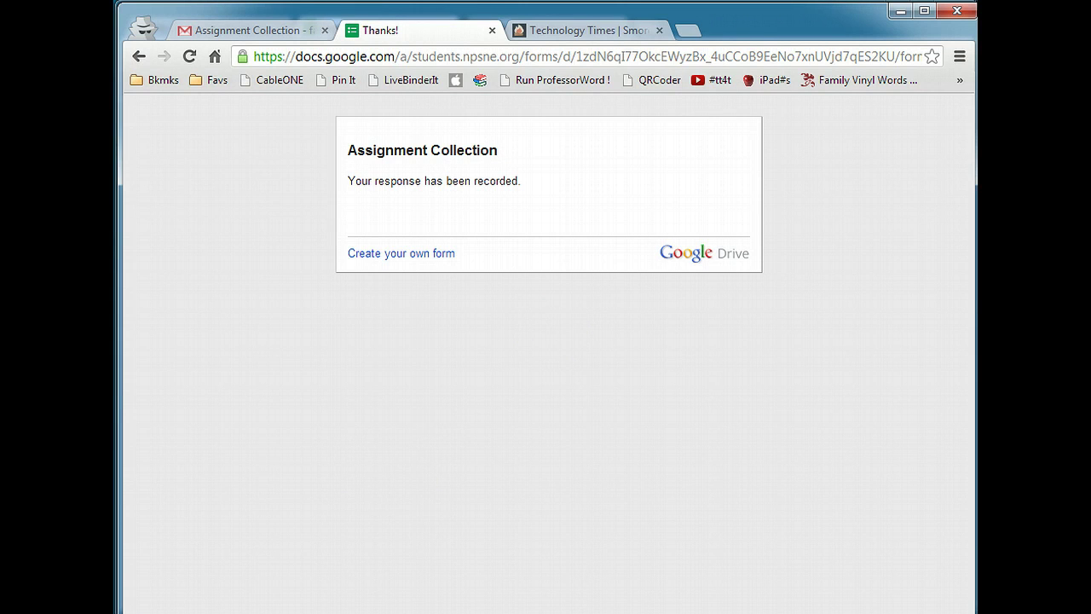
In the teacher's Assignment Collection (Responses) spreadsheet, follow the submitted Assignment URL link and view the student's flyer
click(409, 580)
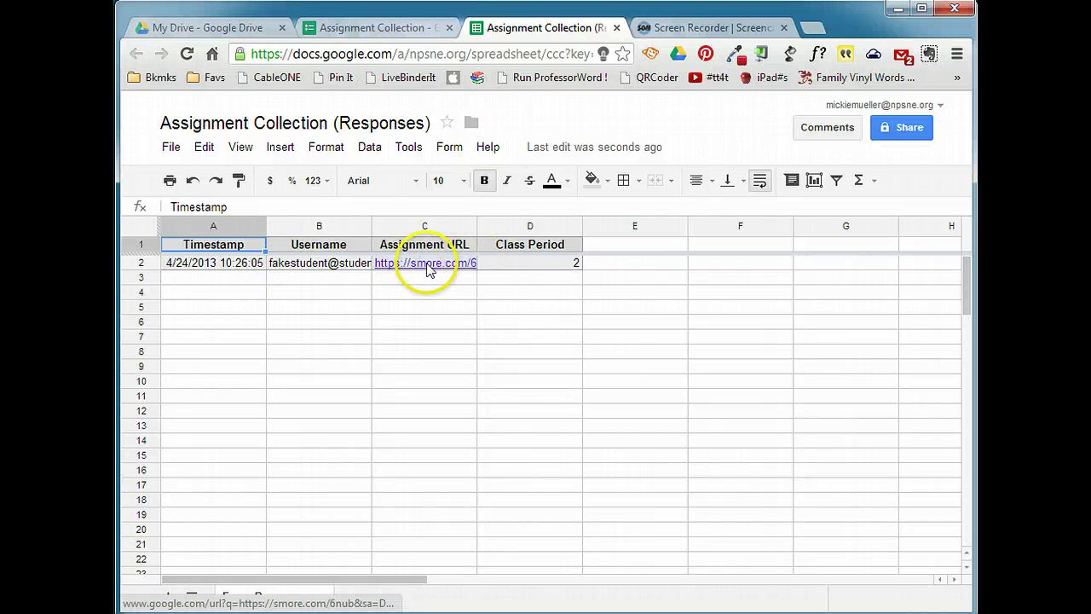
click(428, 271)
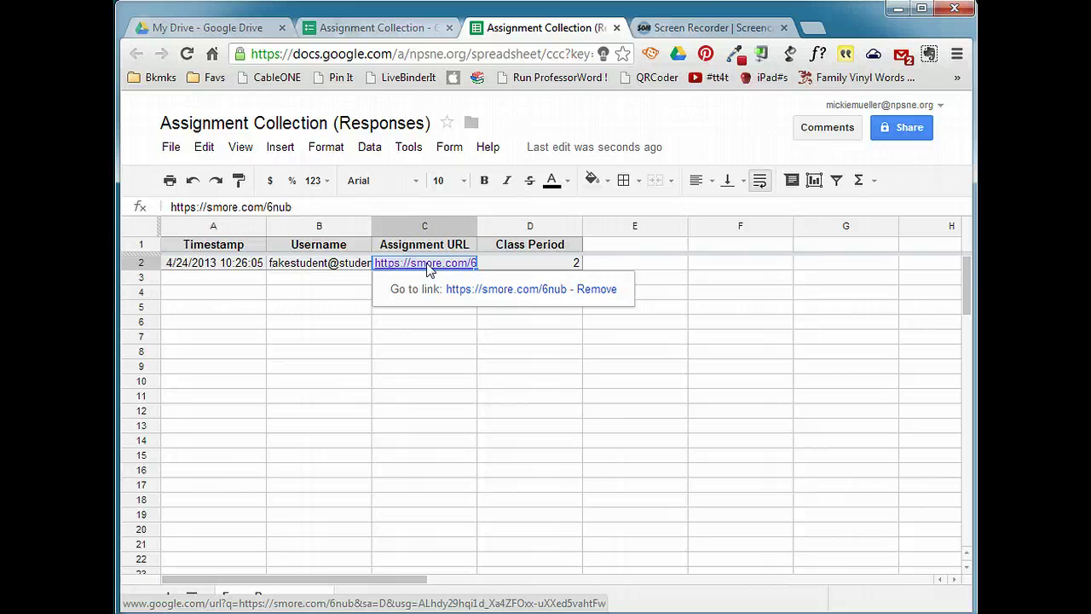
click(492, 290)
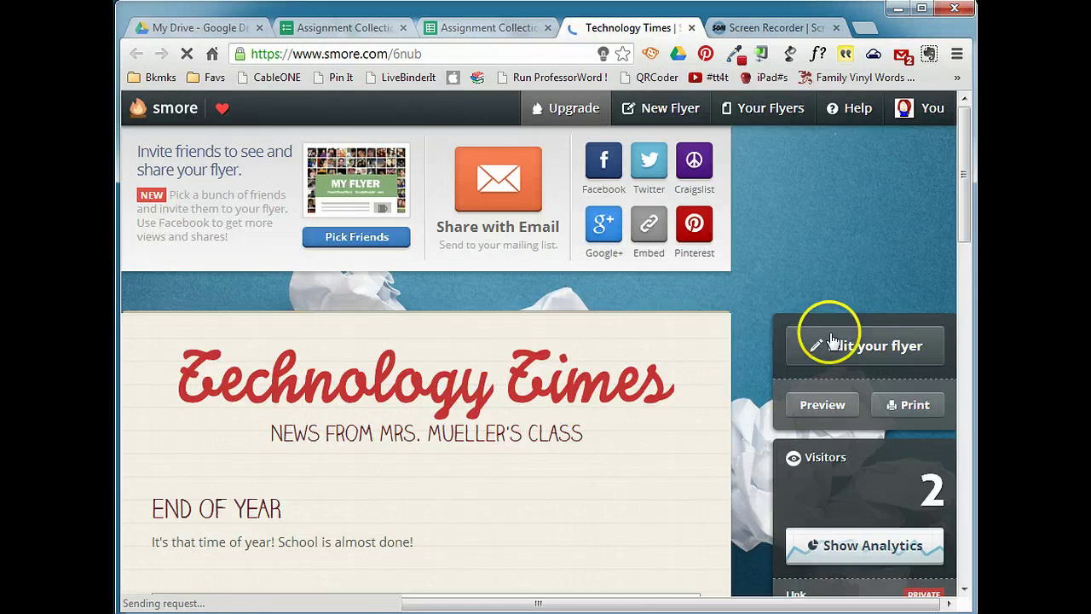
drag(967, 163, 964, 126)
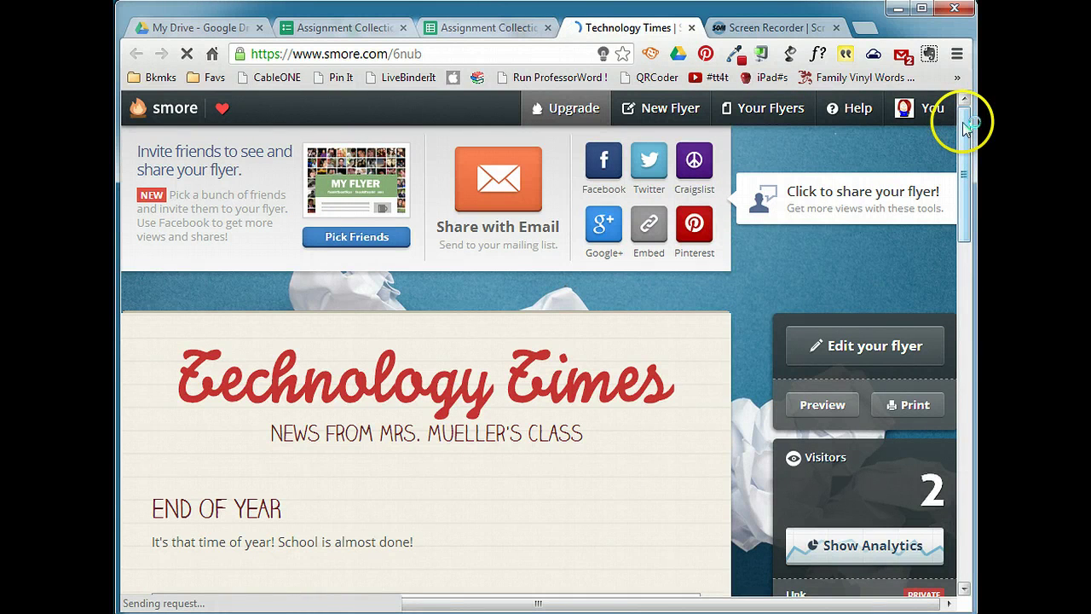